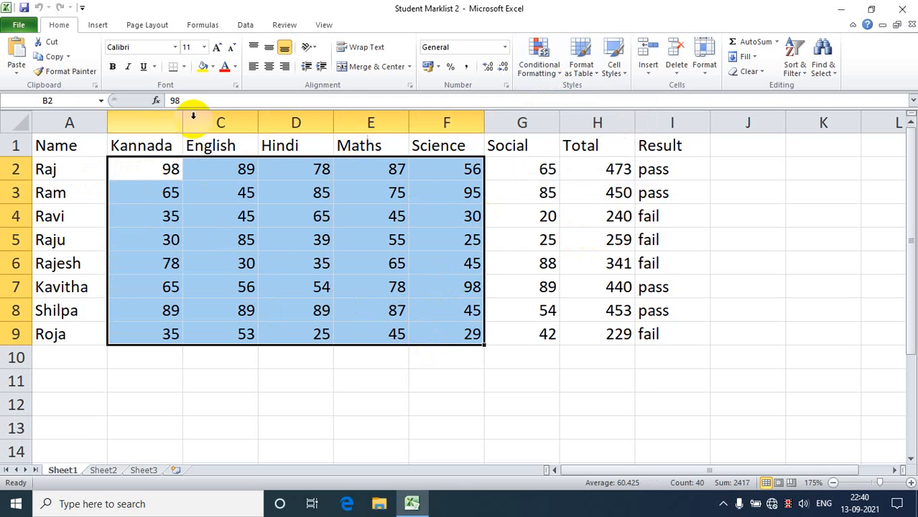
# Examine the Total and Result columns with their formulas, the subject marks behind them, and the available conditional formatting commands
pyautogui.moveTo(599, 169); pyautogui.dragTo(622, 334)
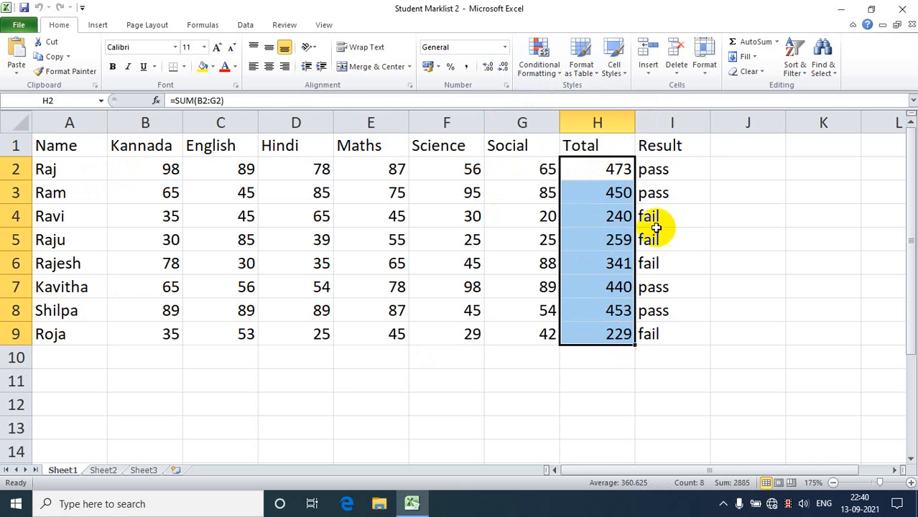
pyautogui.moveTo(657, 169); pyautogui.dragTo(671, 357)
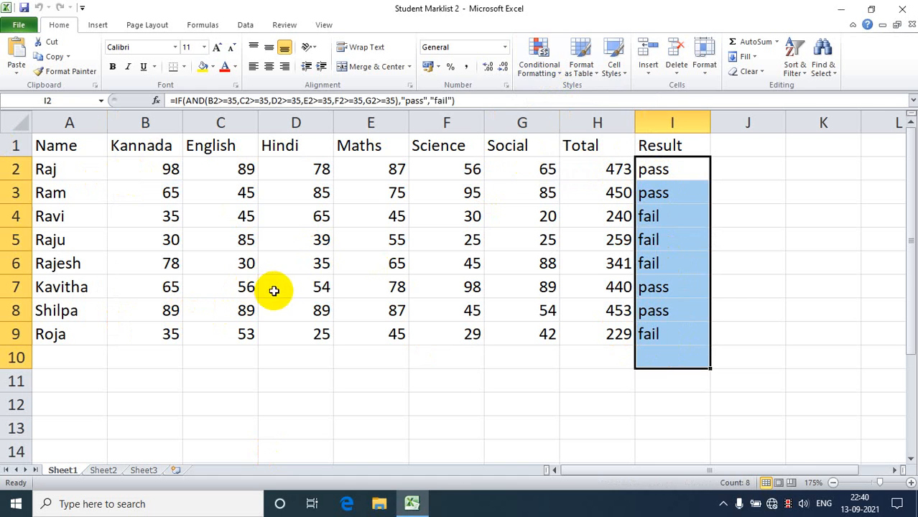
pyautogui.click(244, 263)
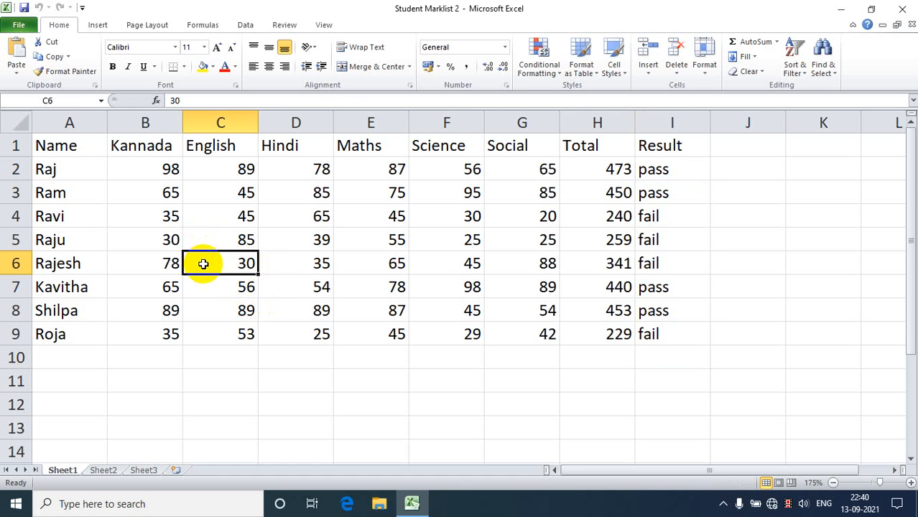
pyautogui.click(650, 265)
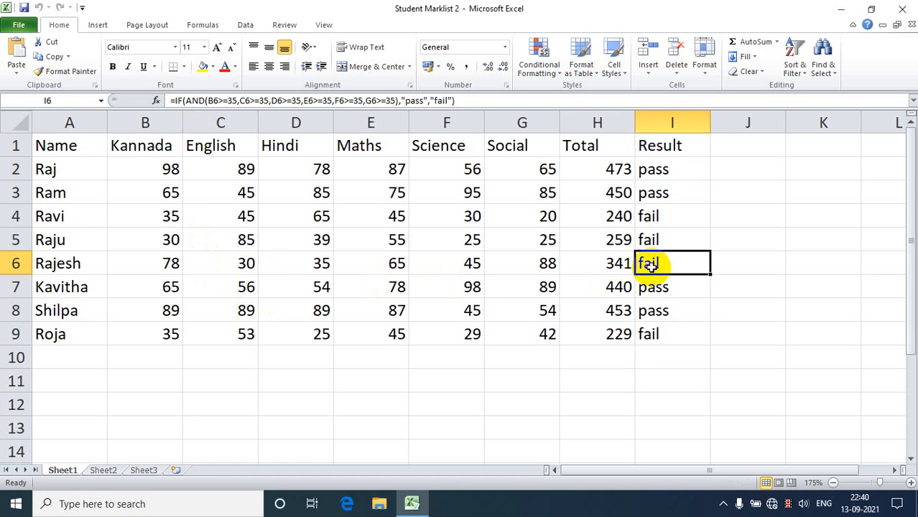
pyautogui.moveTo(173, 168); pyautogui.dragTo(524, 172)
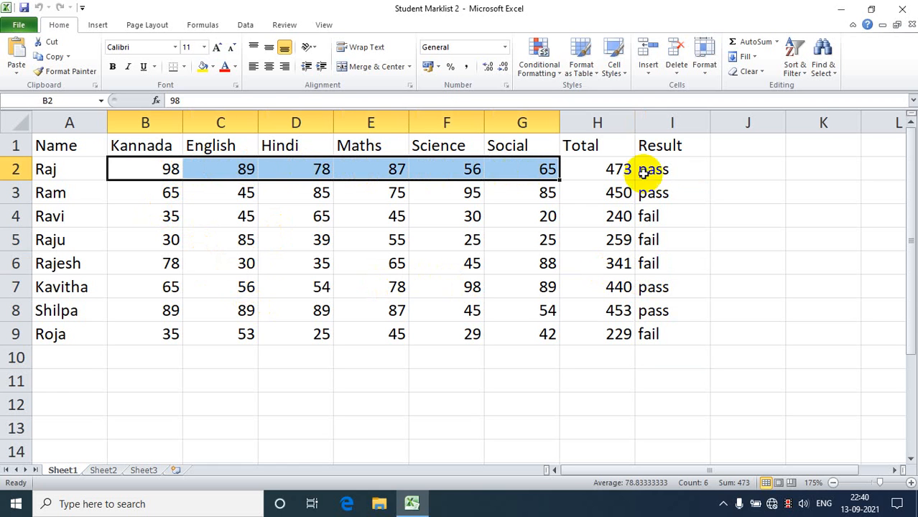
pyautogui.click(672, 171)
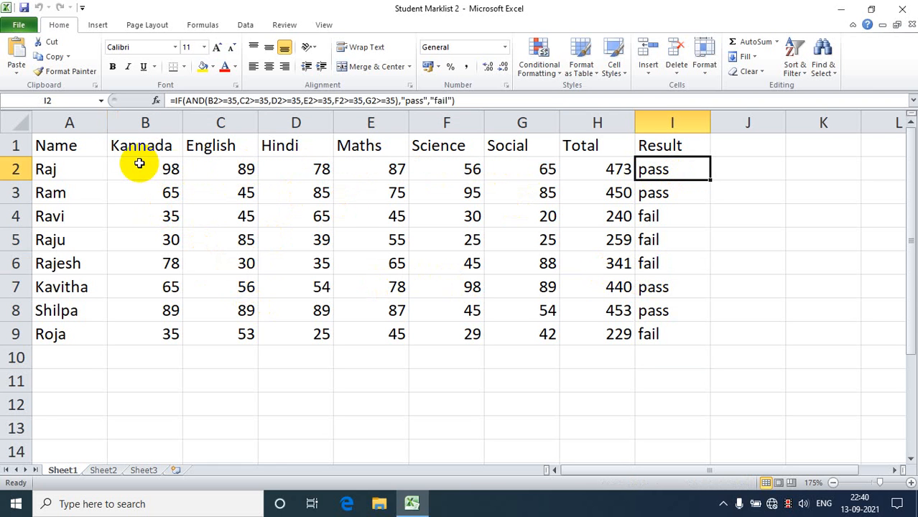
pyautogui.click(551, 68)
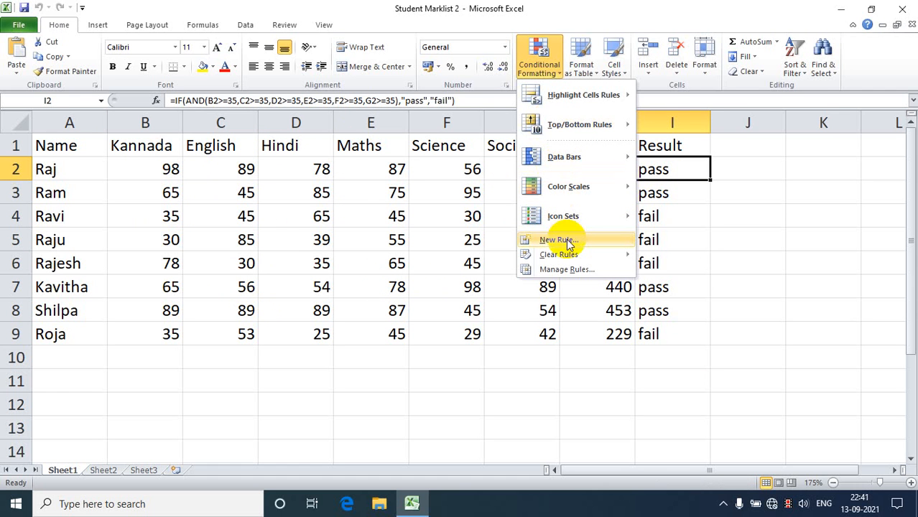
pyautogui.moveTo(569, 256)
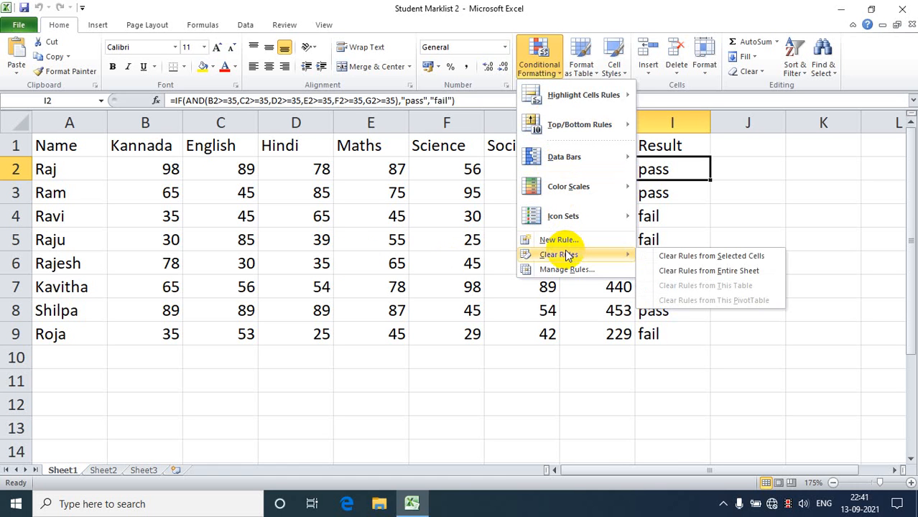
pyautogui.click(358, 260)
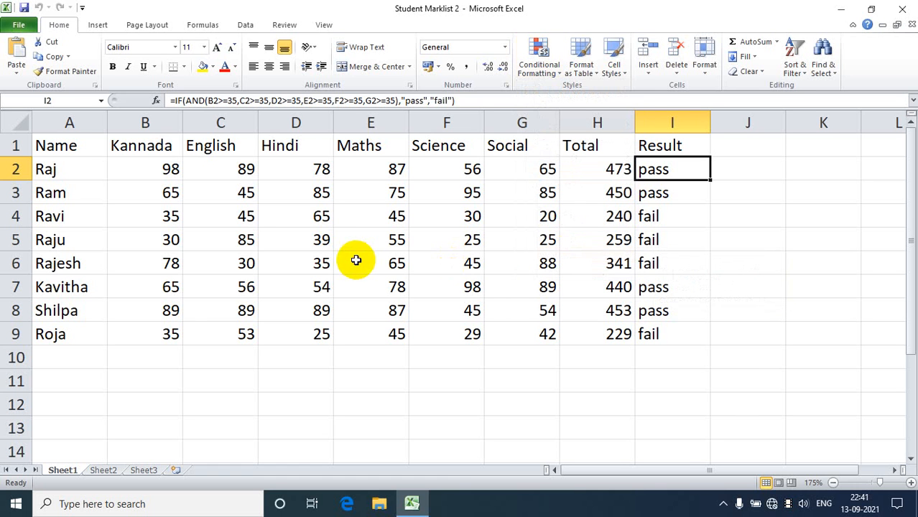
# Try colouring the font of the failing English mark in C6 manually
pyautogui.click(237, 267)
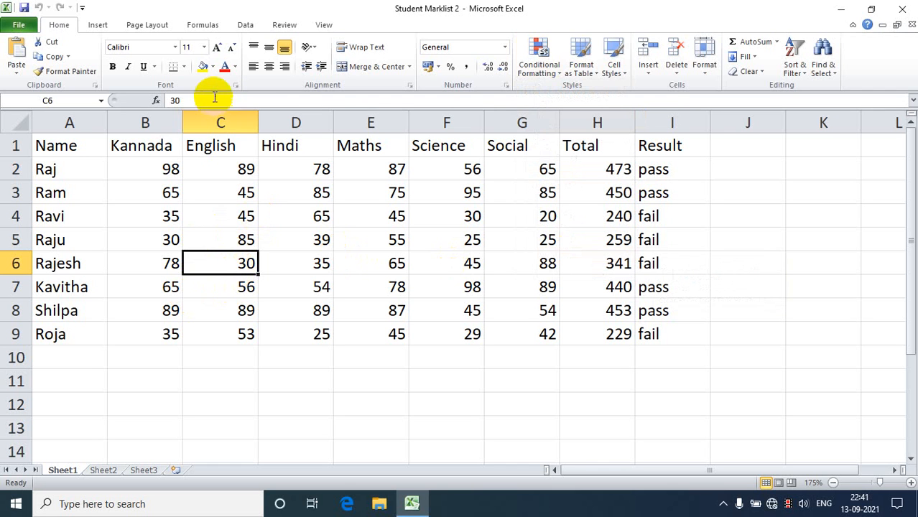
pyautogui.click(224, 67)
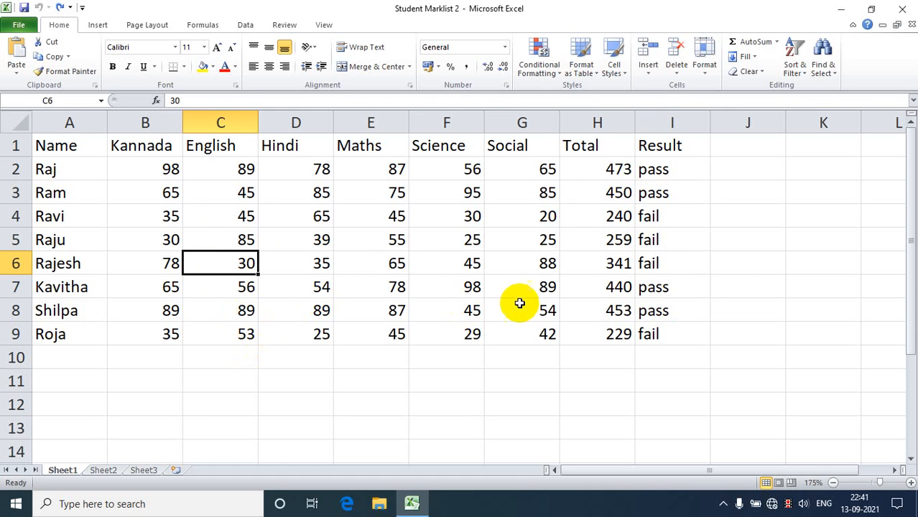
pyautogui.click(654, 245)
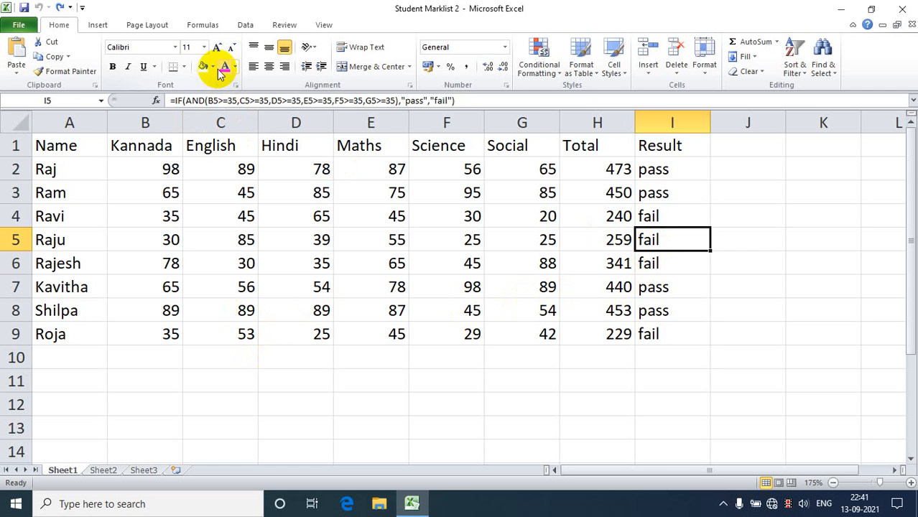
pyautogui.click(271, 215)
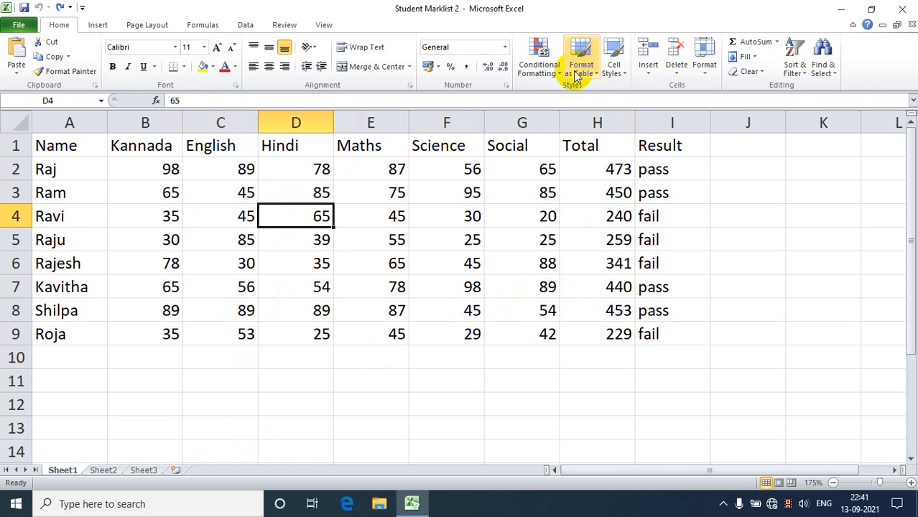
pyautogui.click(499, 247)
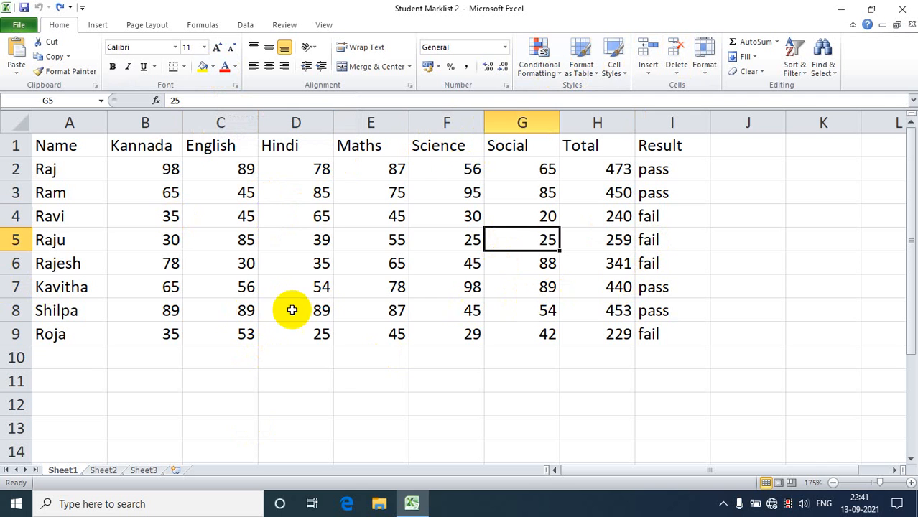
# Start a new conditional formatting rule on the marks in B2:G9 using "Format only cells that contain" with Cell Value as the criterion
pyautogui.moveTo(158, 172); pyautogui.dragTo(496, 346)
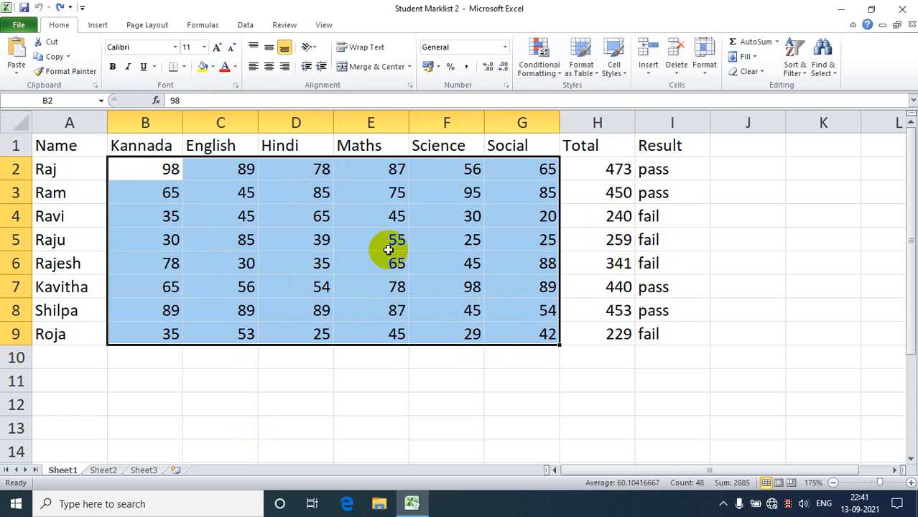
pyautogui.click(539, 63)
pyautogui.moveTo(560, 262)
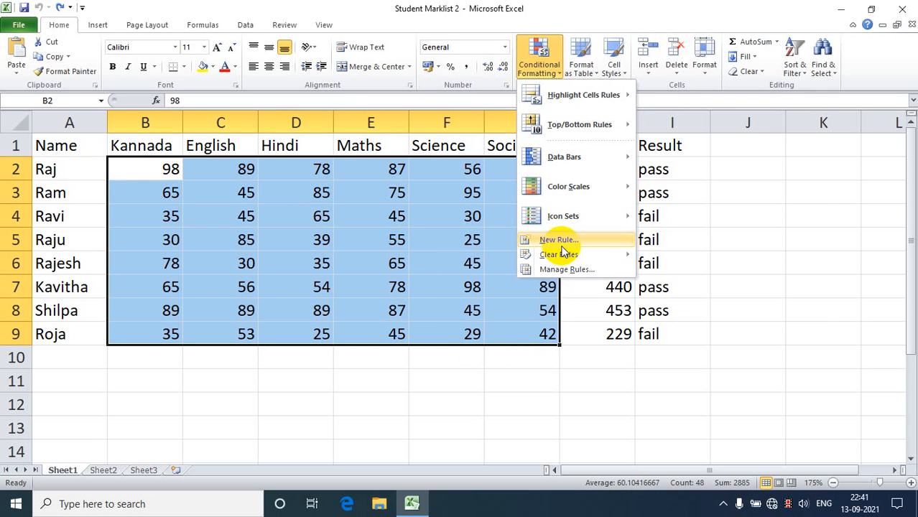
pyautogui.click(560, 241)
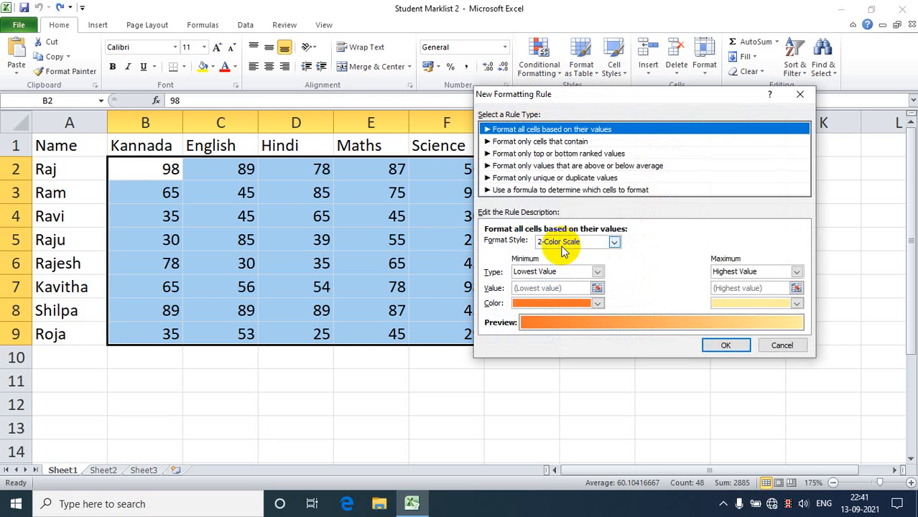
pyautogui.click(516, 144)
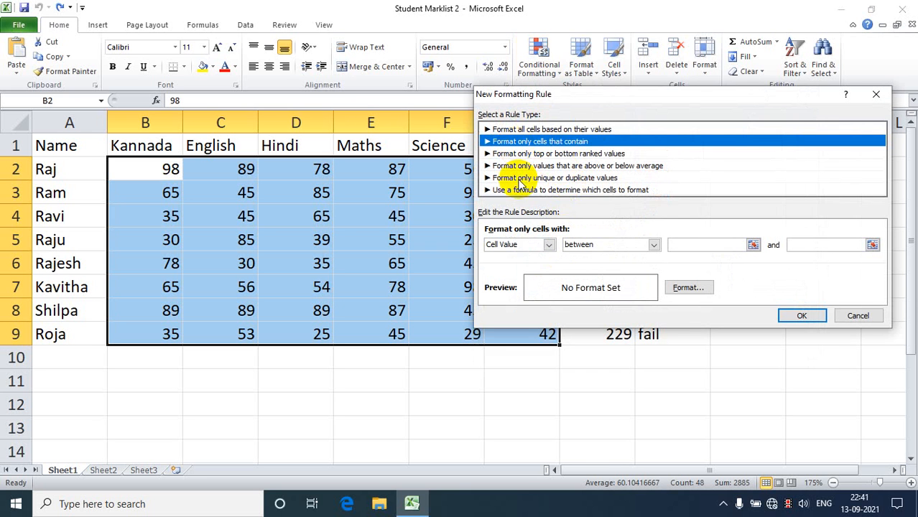
pyautogui.click(517, 244)
pyautogui.click(507, 245)
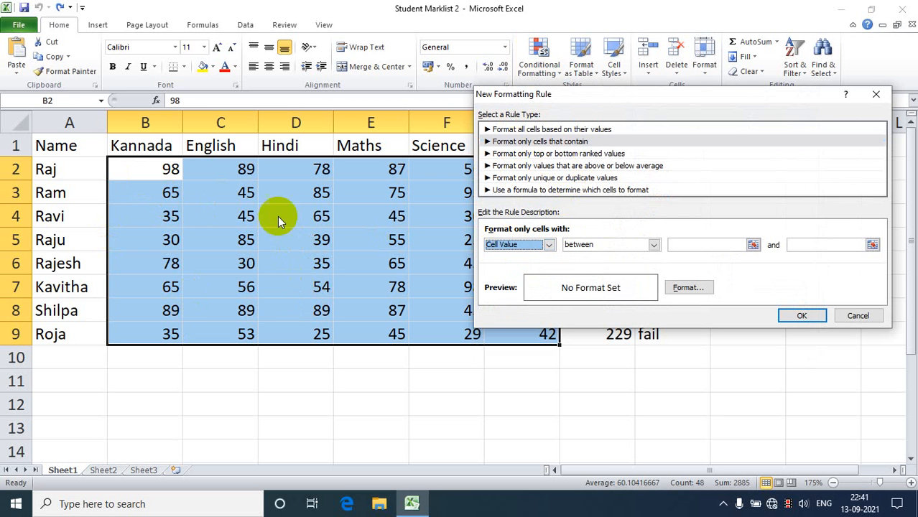
pyautogui.moveTo(615, 102); pyautogui.dragTo(244, 99)
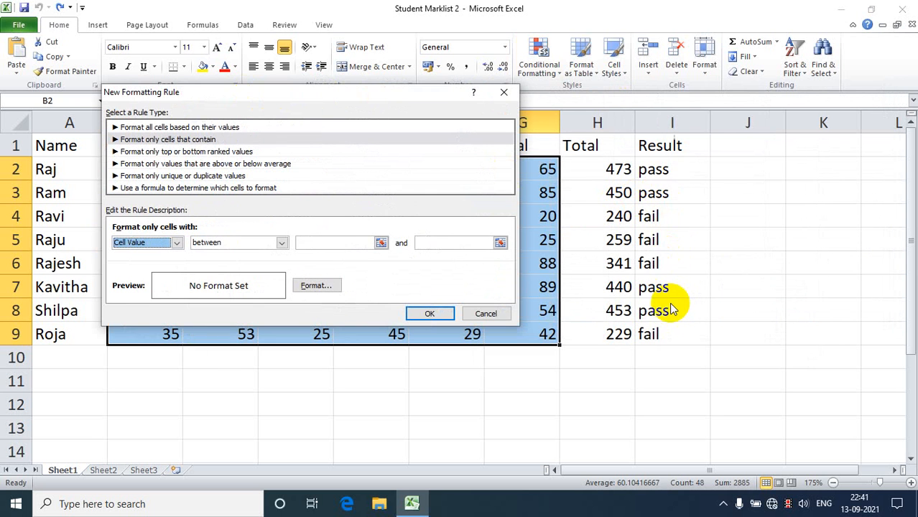
pyautogui.click(131, 244)
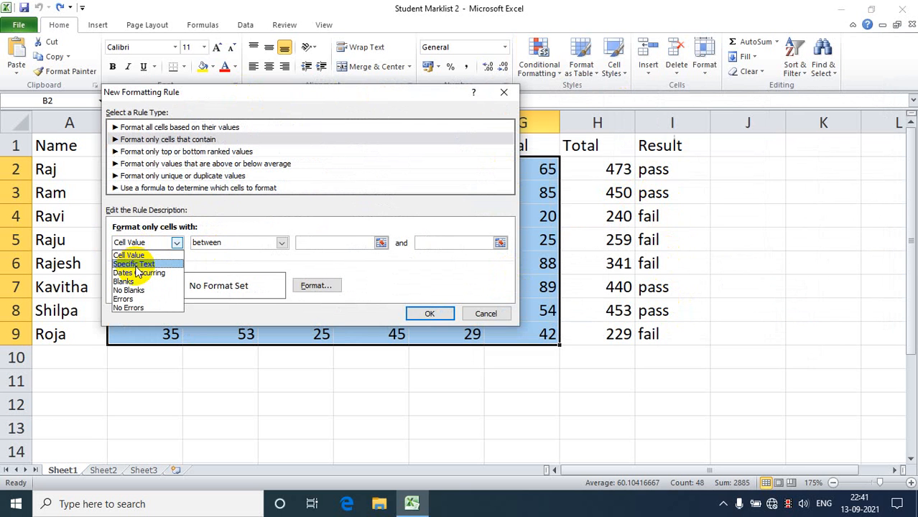
pyautogui.click(142, 256)
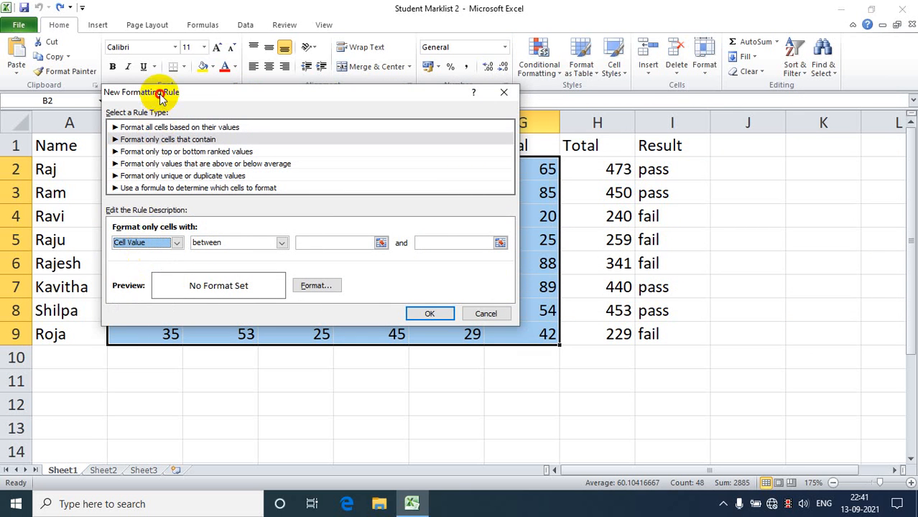
pyautogui.moveTo(163, 90); pyautogui.dragTo(615, 170)
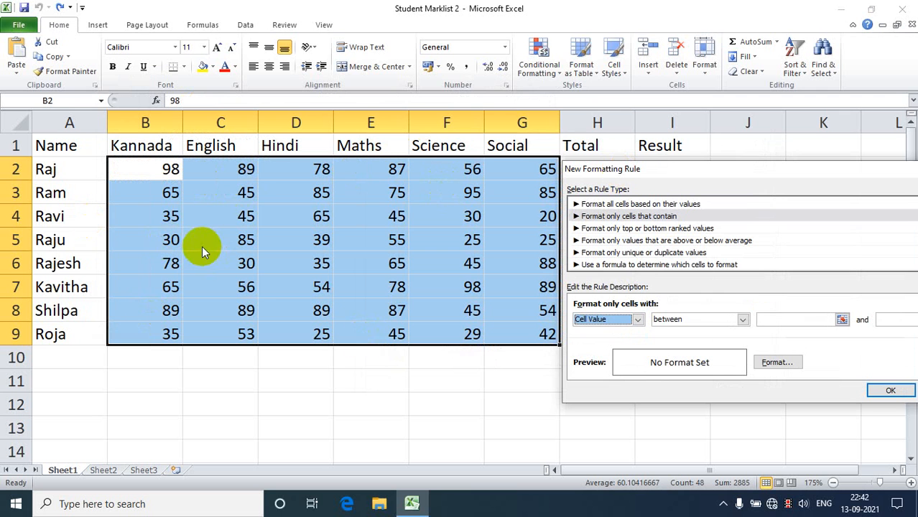
pyautogui.moveTo(614, 166); pyautogui.dragTo(403, 77)
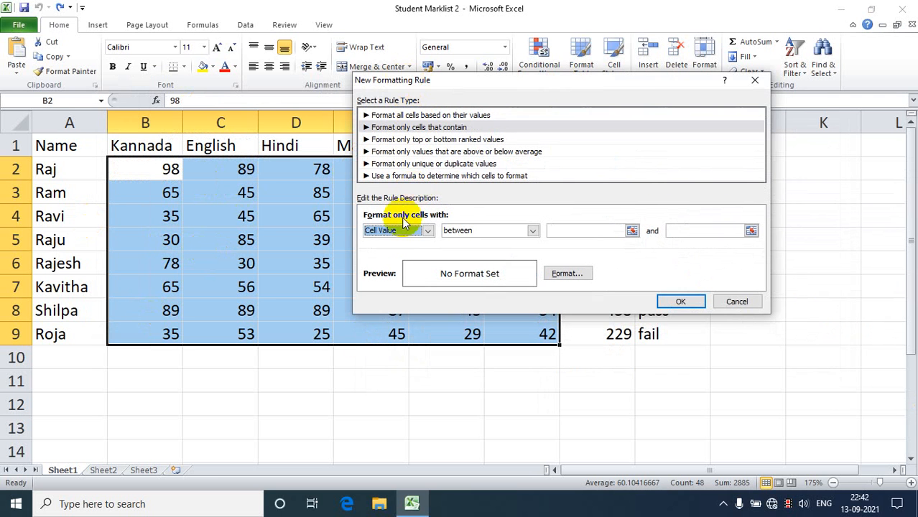
# Set the rule's condition to cell values less than 35
pyautogui.click(467, 230)
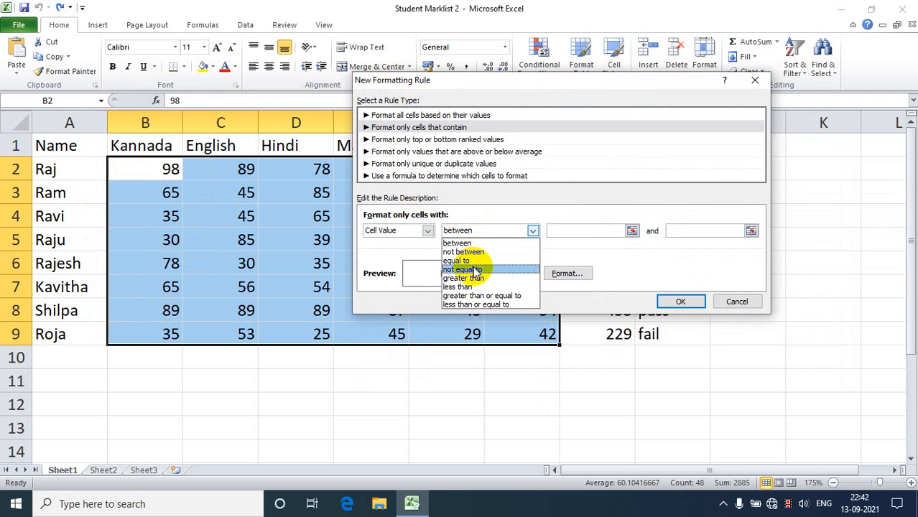
pyautogui.click(460, 287)
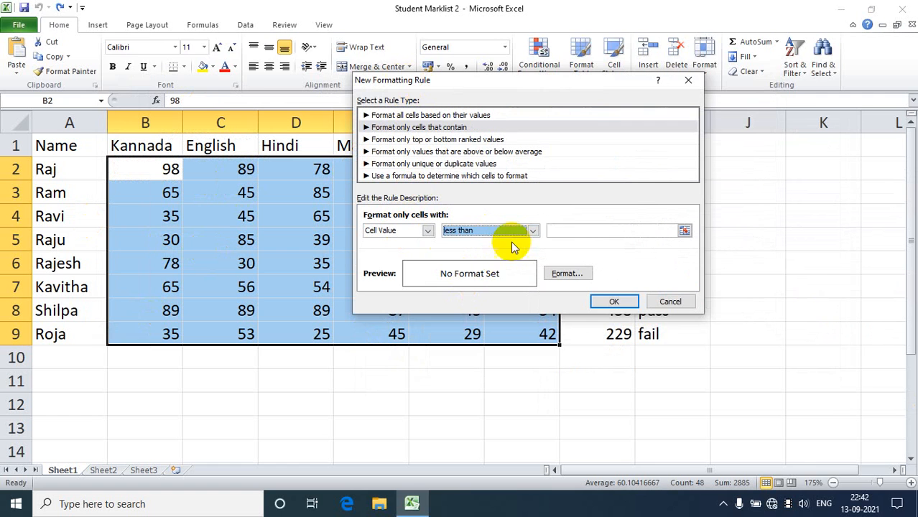
pyautogui.click(561, 231)
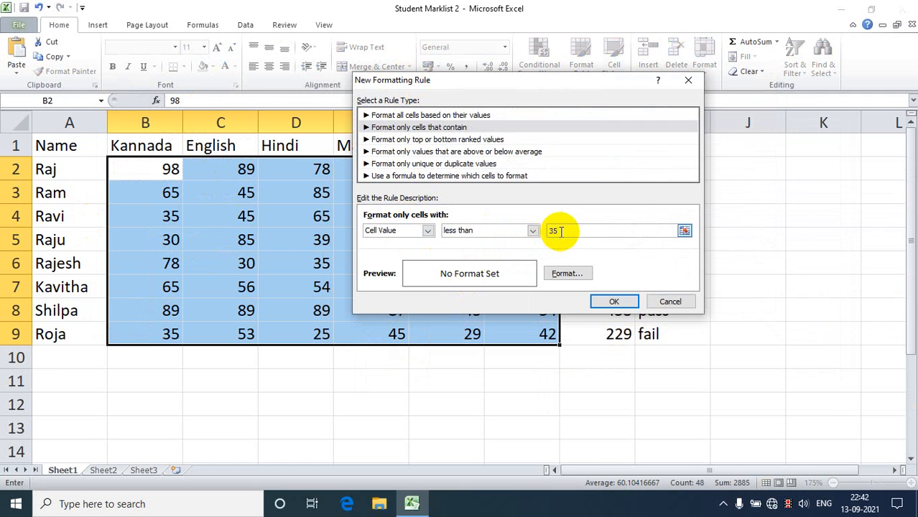
pyautogui.click(512, 234)
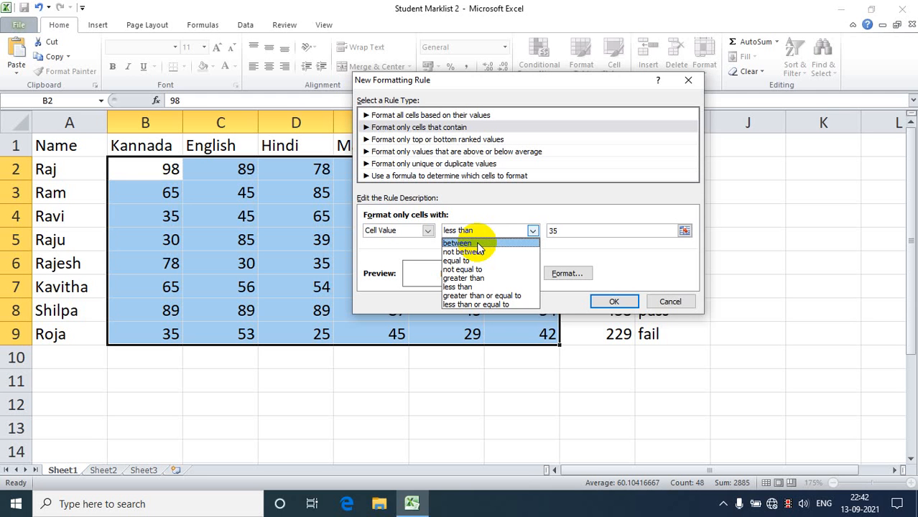
pyautogui.click(472, 287)
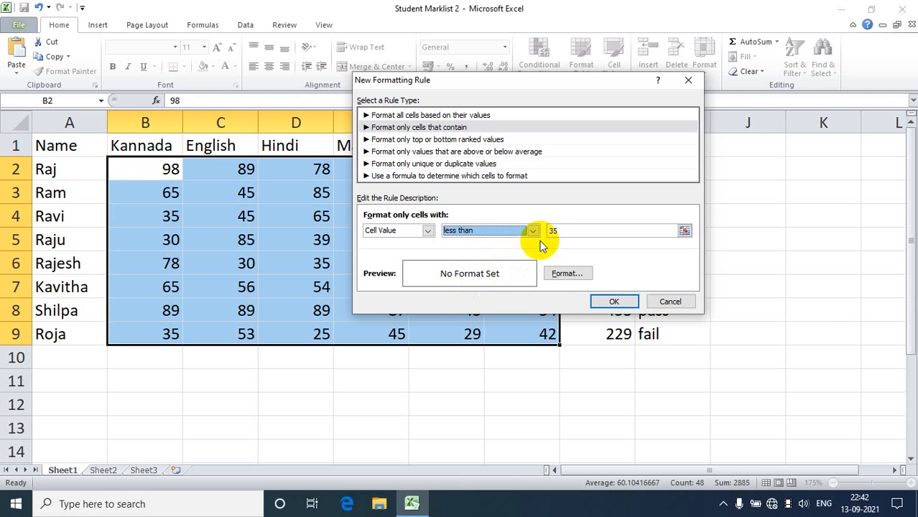
# Give the rule a red Bold Italic font and apply it to the selected marks
pyautogui.click(558, 277)
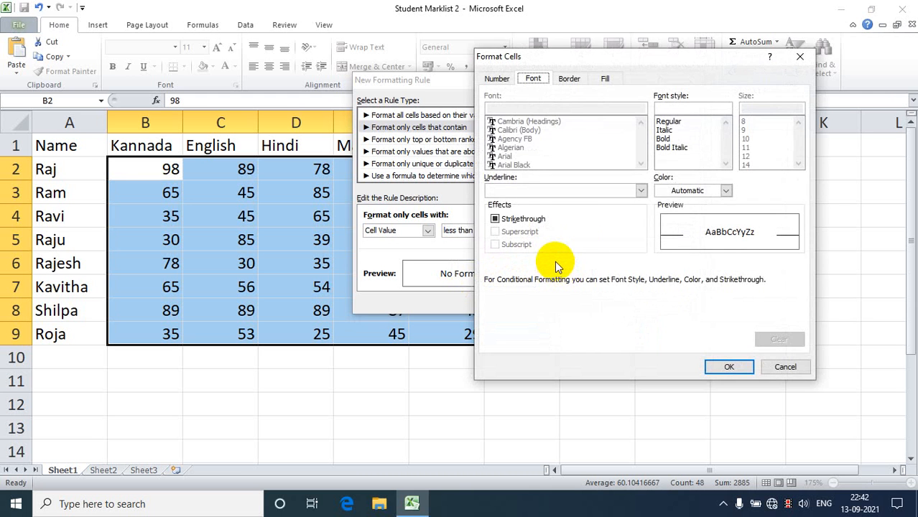
pyautogui.click(675, 190)
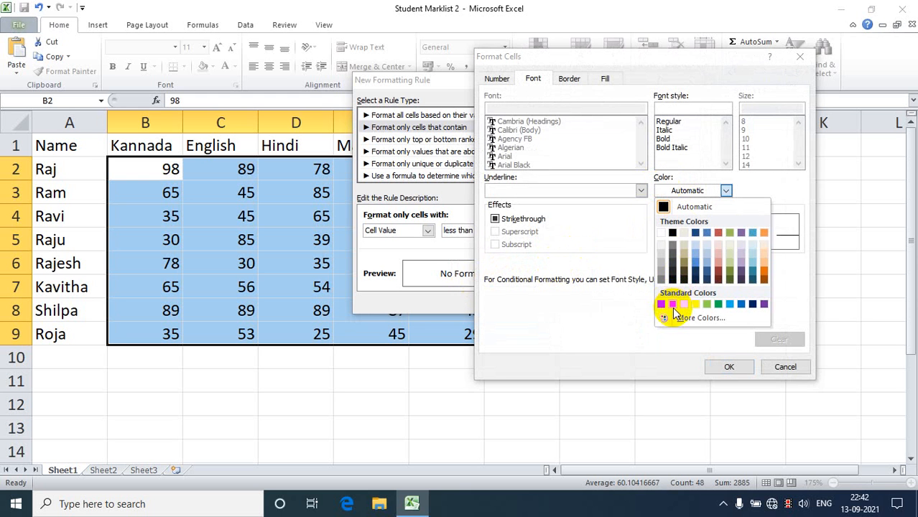
pyautogui.click(672, 304)
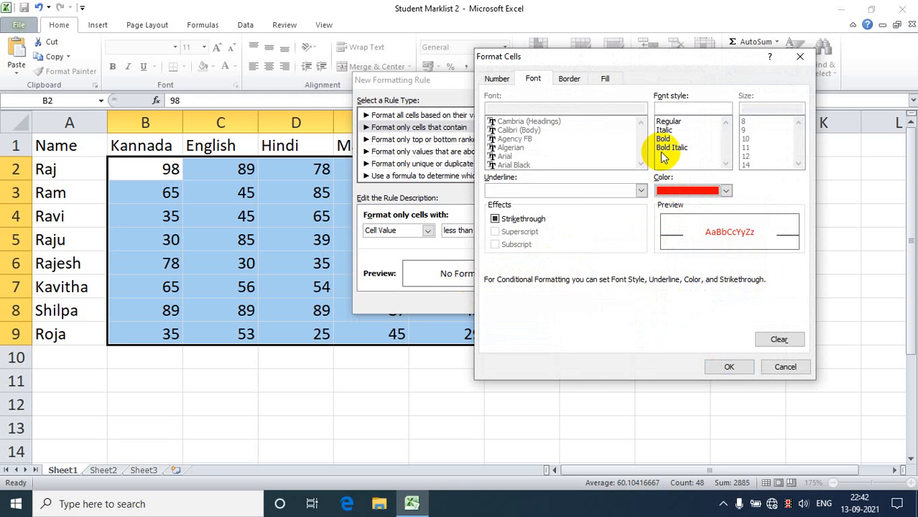
pyautogui.click(666, 150)
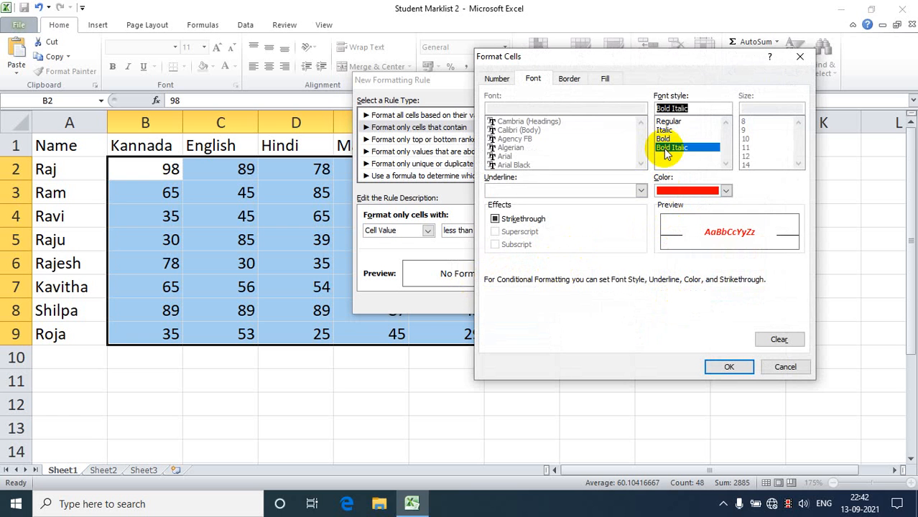
pyautogui.click(724, 368)
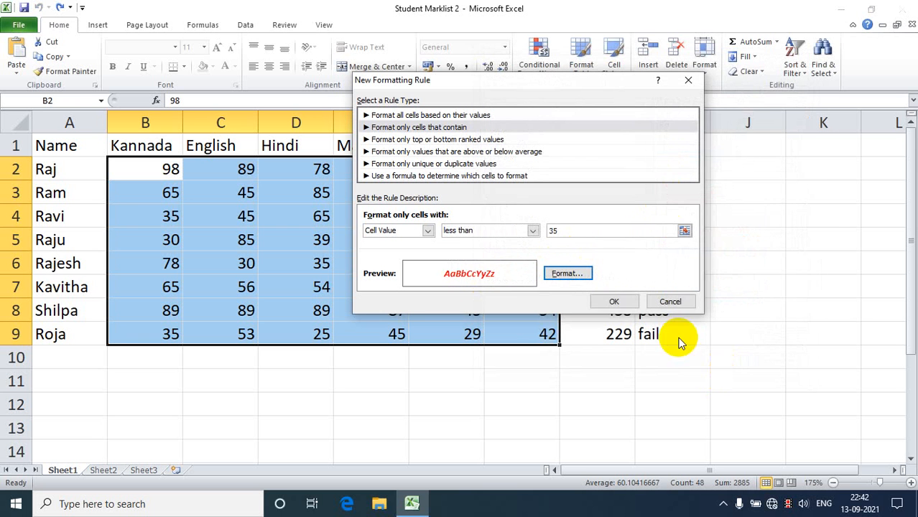
pyautogui.click(615, 301)
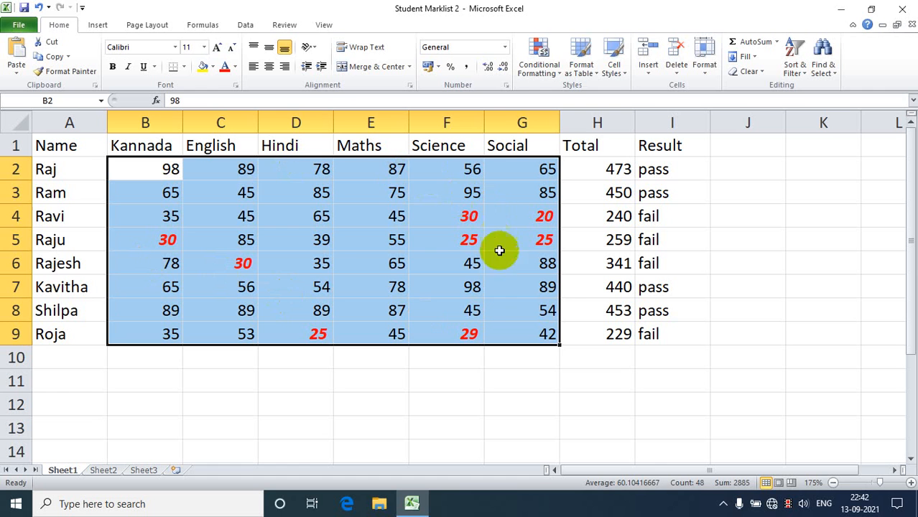
# Test the rule on the marks by changing the English mark in C4 to 10
pyautogui.click(171, 241)
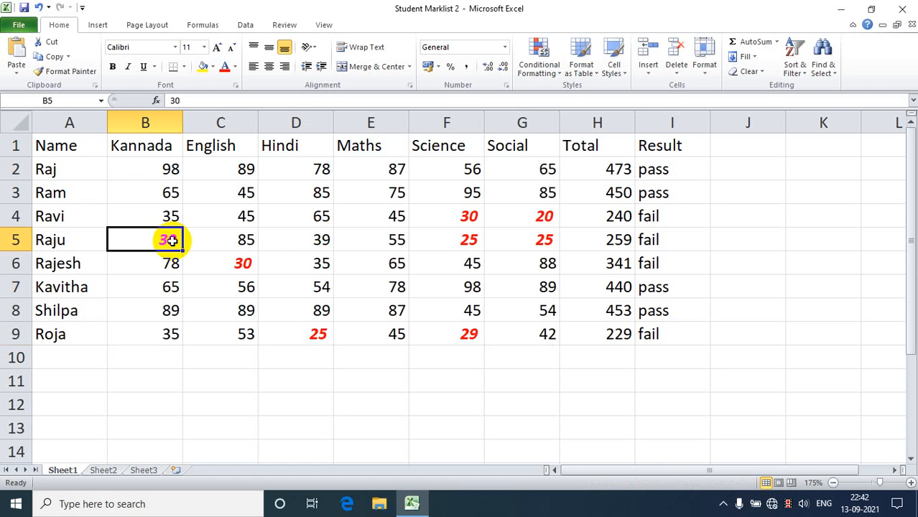
pyautogui.click(220, 265)
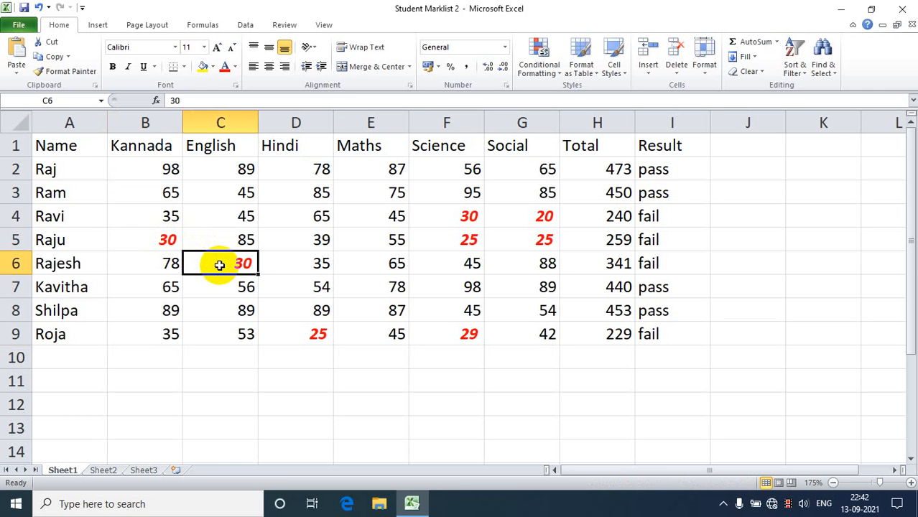
pyautogui.click(233, 213)
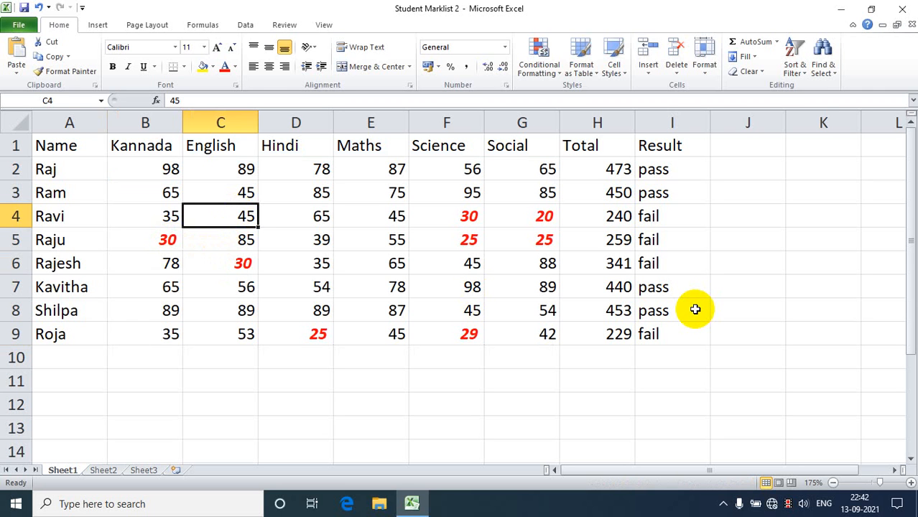
pyautogui.write('10')
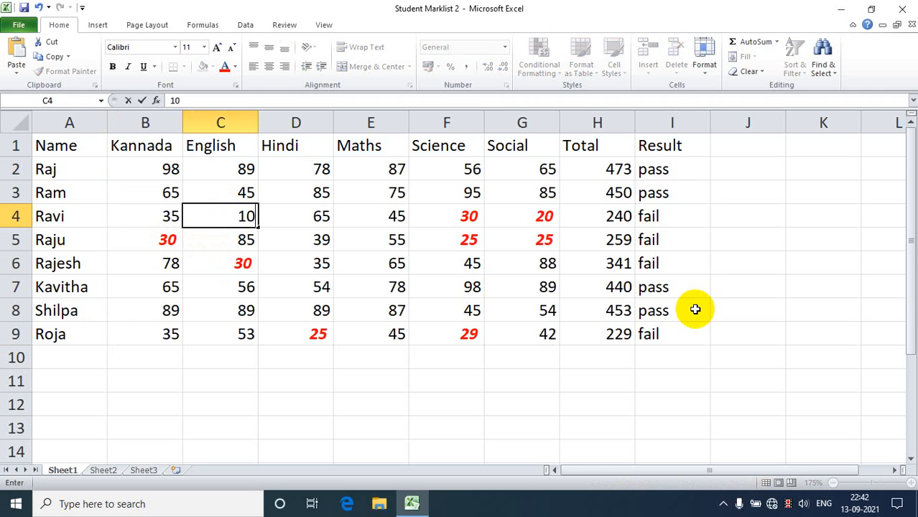
pyautogui.press('Return')
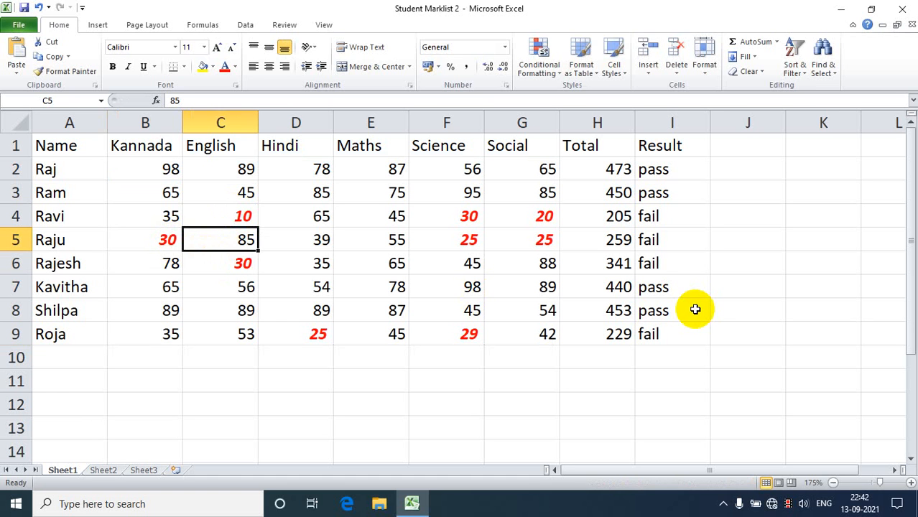
# Set the English mark in C4 to 39
pyautogui.click(242, 215)
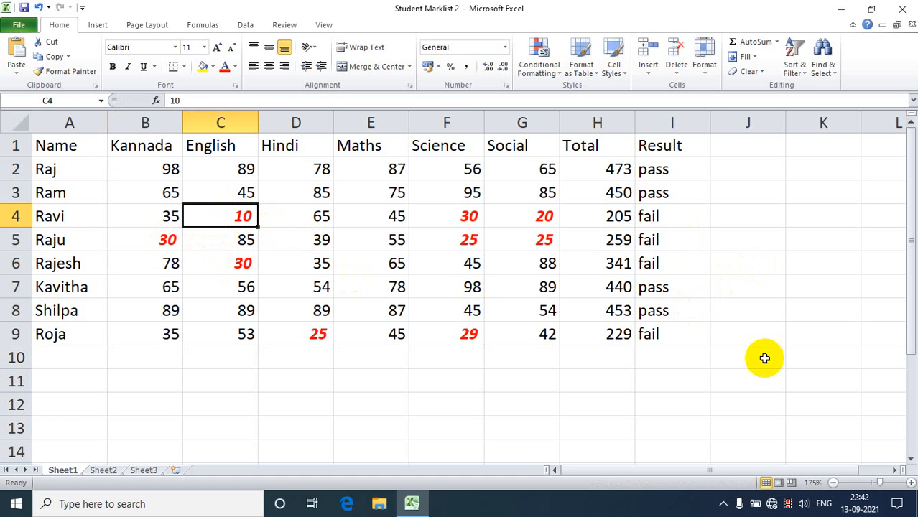
pyautogui.write('3')
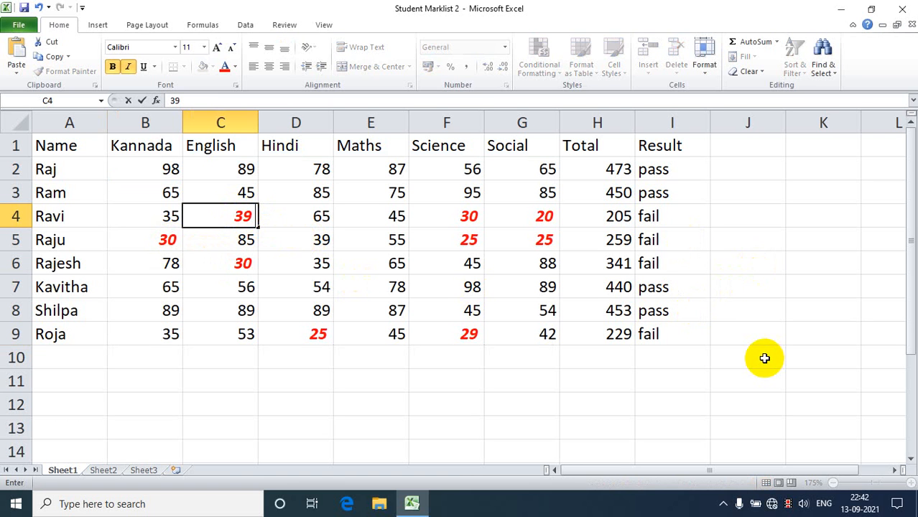
pyautogui.write('9')
pyautogui.press('Return')
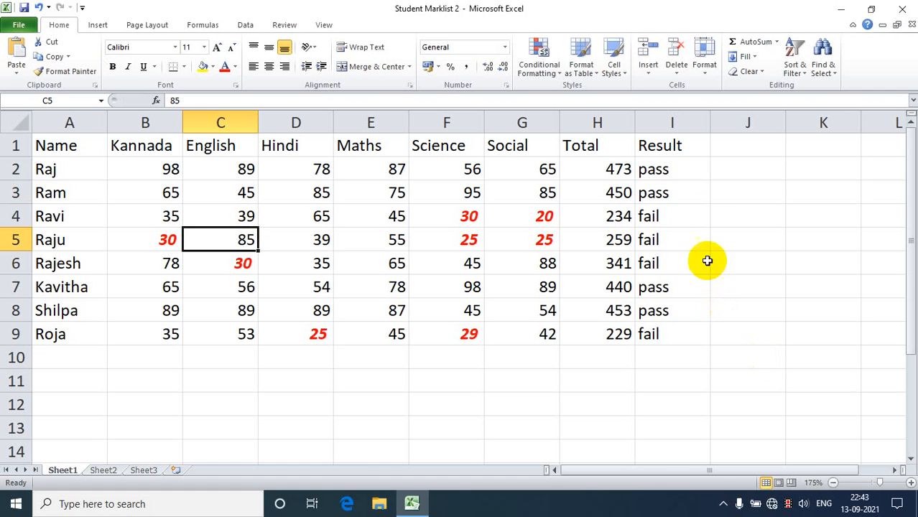
# Start a new "Format only cells that contain" rule on the results in I2:I9 for Specific Text containing "fail"
pyautogui.moveTo(669, 167); pyautogui.dragTo(681, 331)
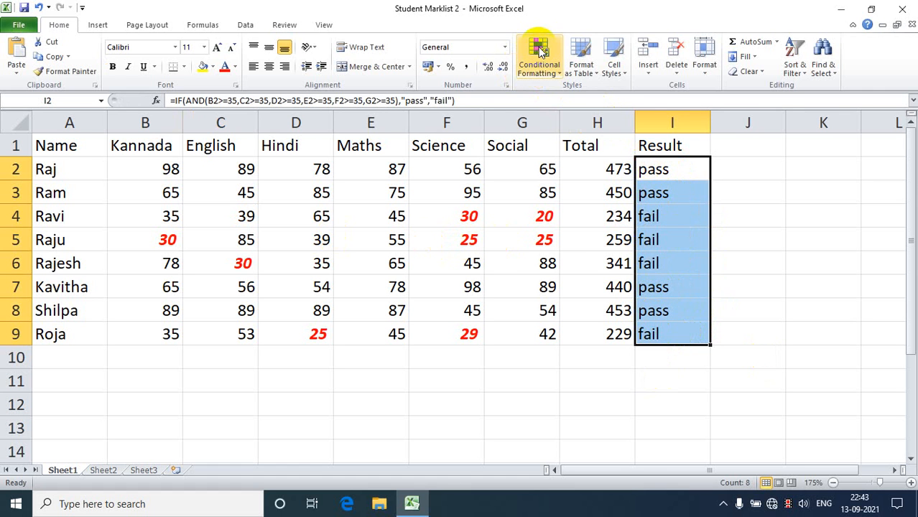
pyautogui.click(547, 73)
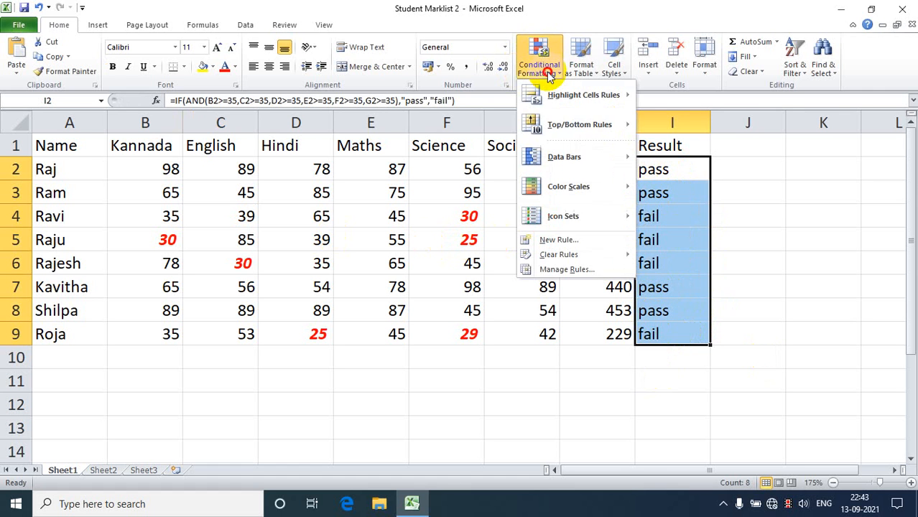
pyautogui.click(552, 241)
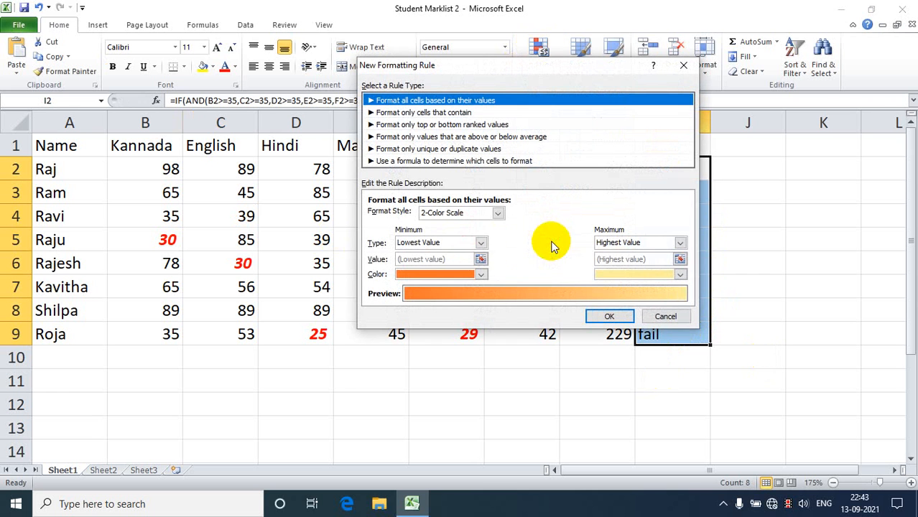
pyautogui.click(408, 112)
pyautogui.click(424, 215)
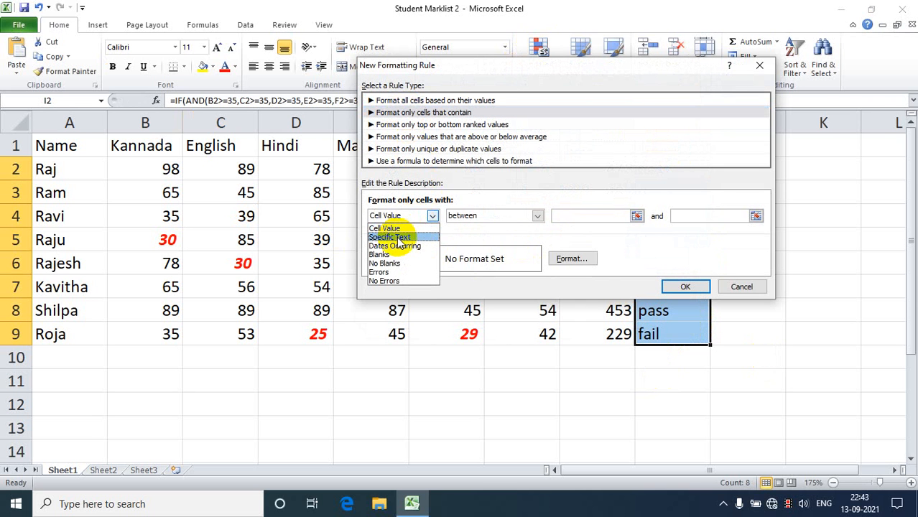
pyautogui.click(395, 238)
pyautogui.click(531, 217)
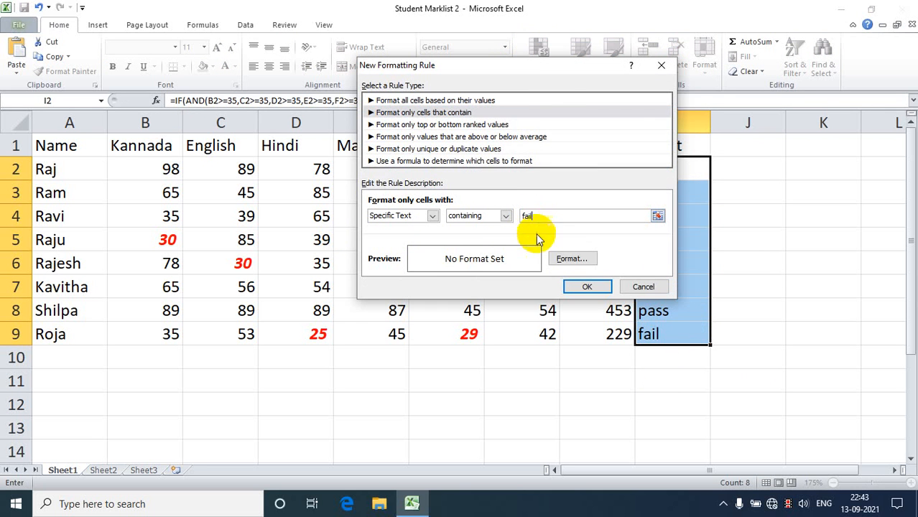
# Give the "fail" rule a red Bold Italic font and apply it to the Result column
pyautogui.click(567, 258)
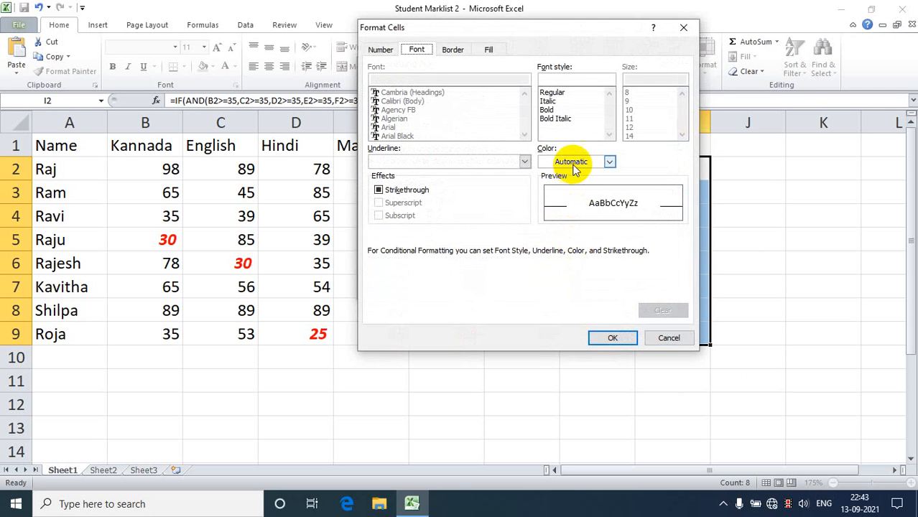
pyautogui.click(574, 162)
pyautogui.click(554, 275)
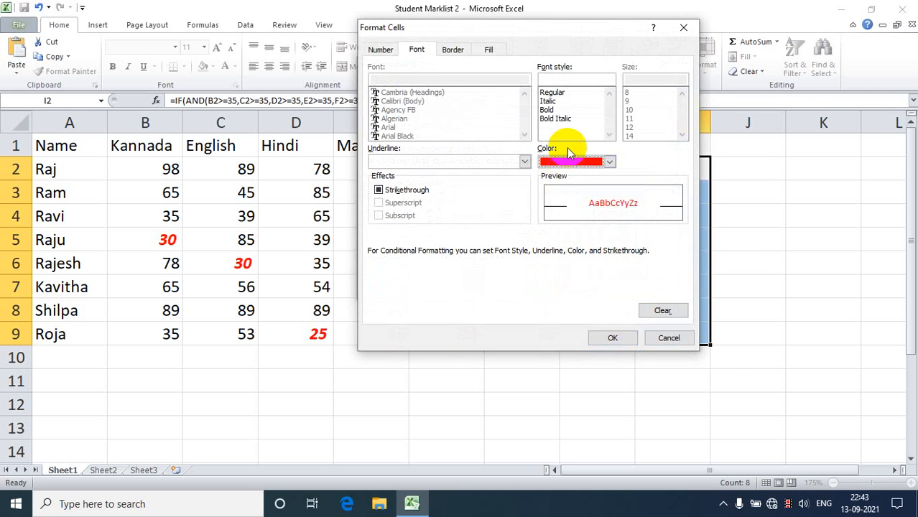
pyautogui.click(556, 119)
pyautogui.click(598, 338)
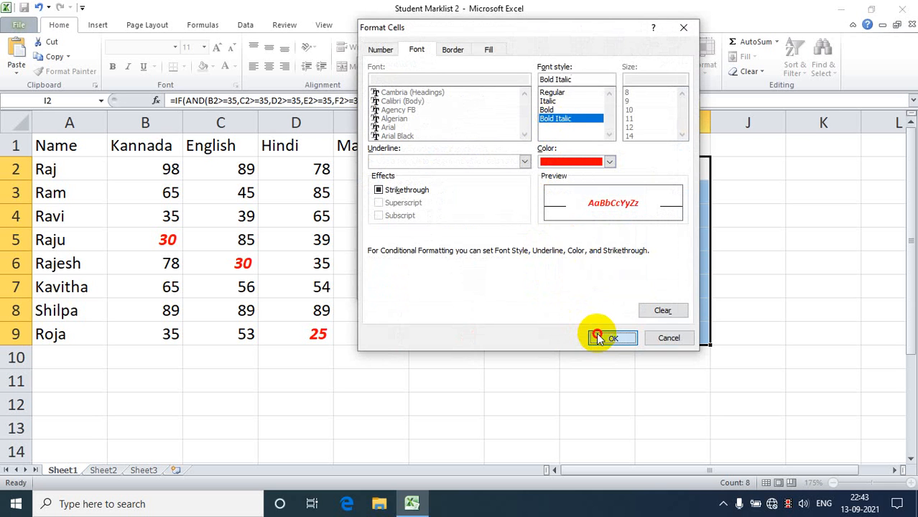
pyautogui.click(583, 286)
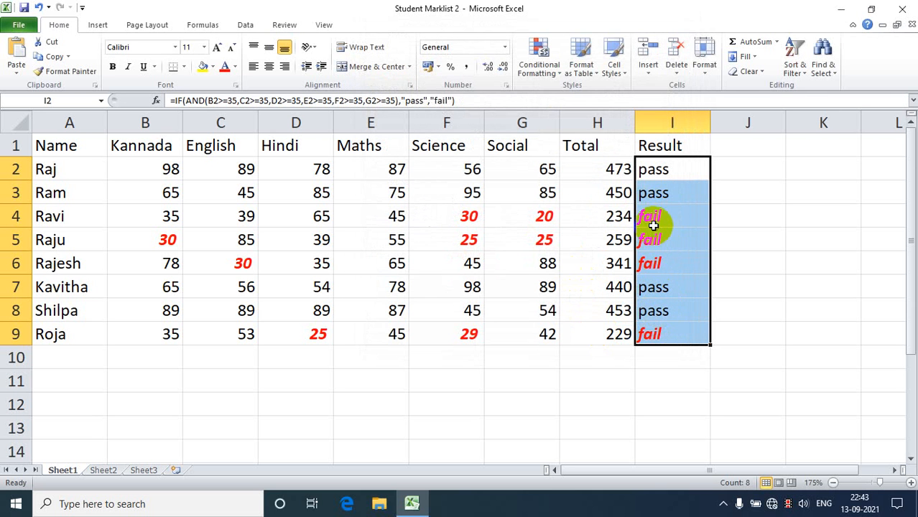
# Set the Hindi mark in D9 to 55 and the Science mark in F9 to 66, and check the row's result
pyautogui.click(301, 337)
pyautogui.write('55')
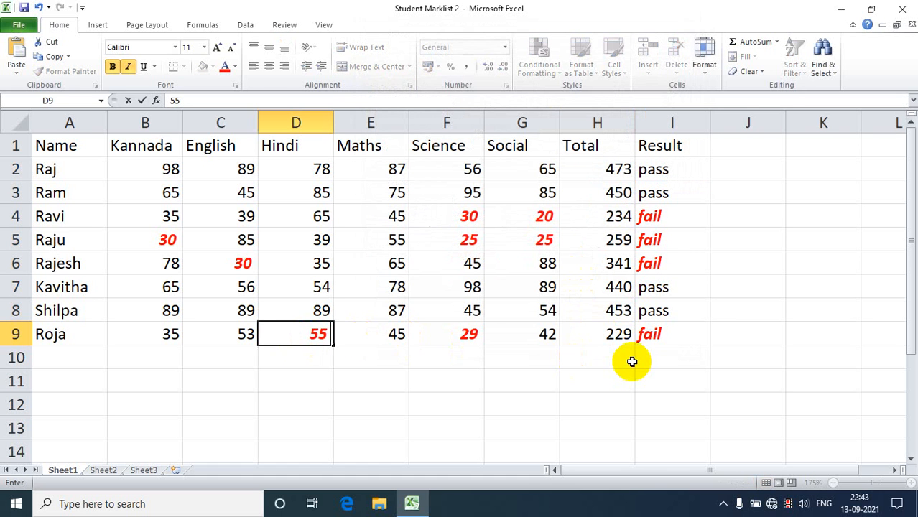
pyautogui.press('Return')
pyautogui.click(473, 337)
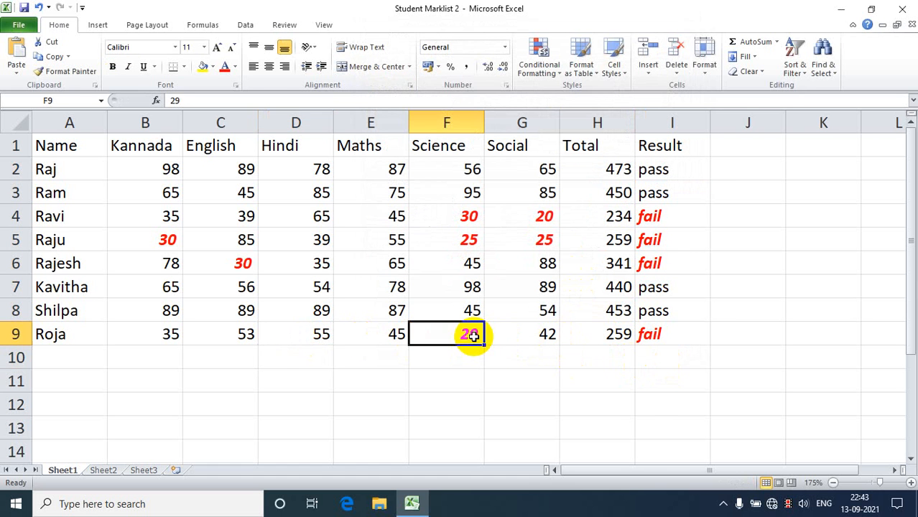
pyautogui.write('66')
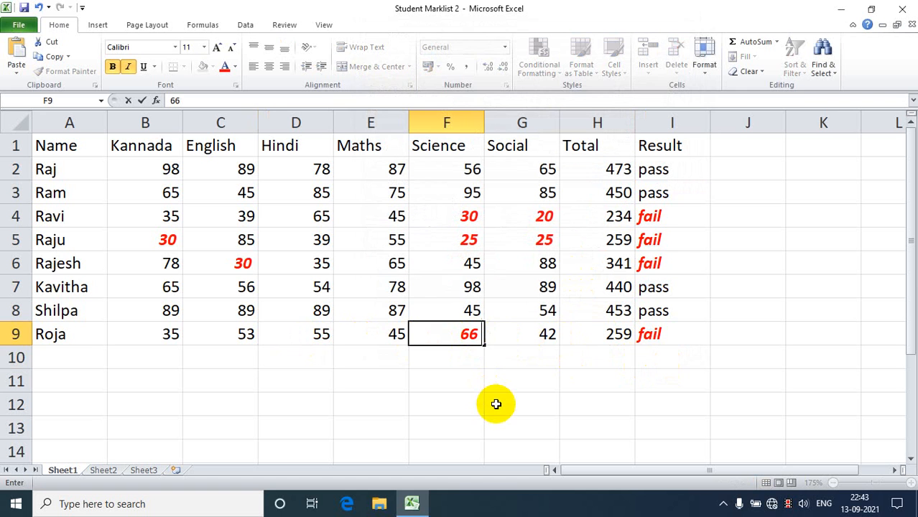
pyautogui.press('Return')
pyautogui.moveTo(165, 335); pyautogui.dragTo(544, 325)
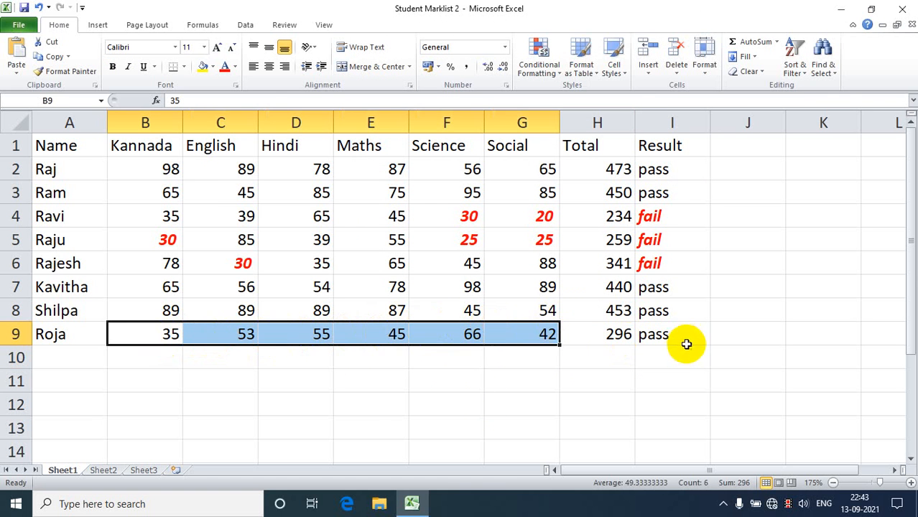
pyautogui.click(676, 343)
# Set the Maths mark in E9 to 6 and check the result in I9
pyautogui.click(367, 342)
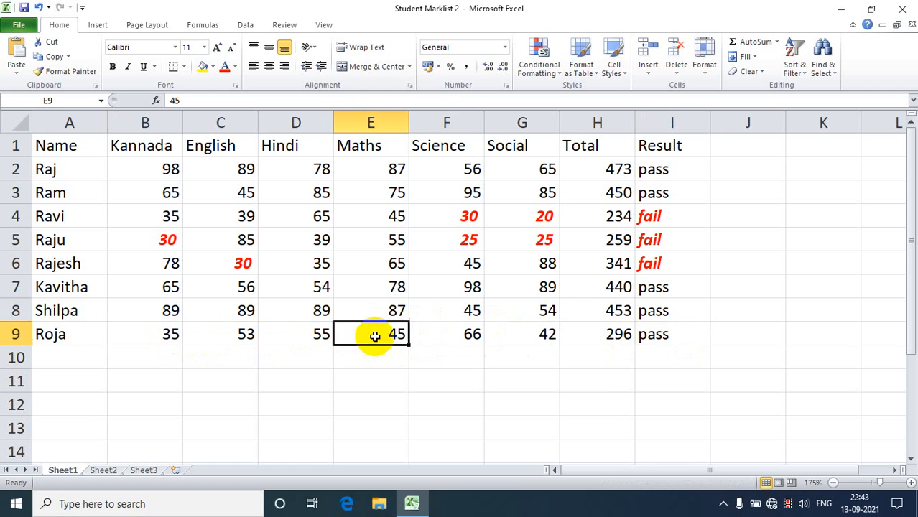
pyautogui.write('6')
pyautogui.press('Return')
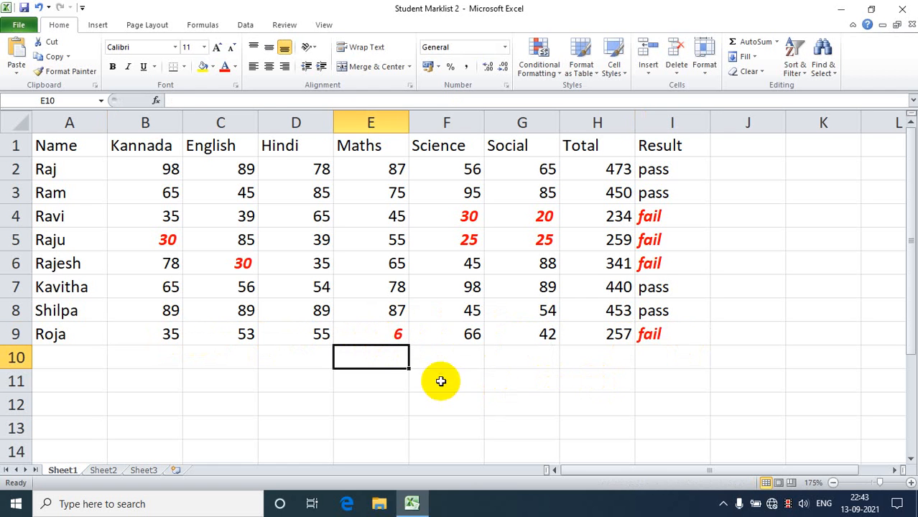
pyautogui.click(650, 332)
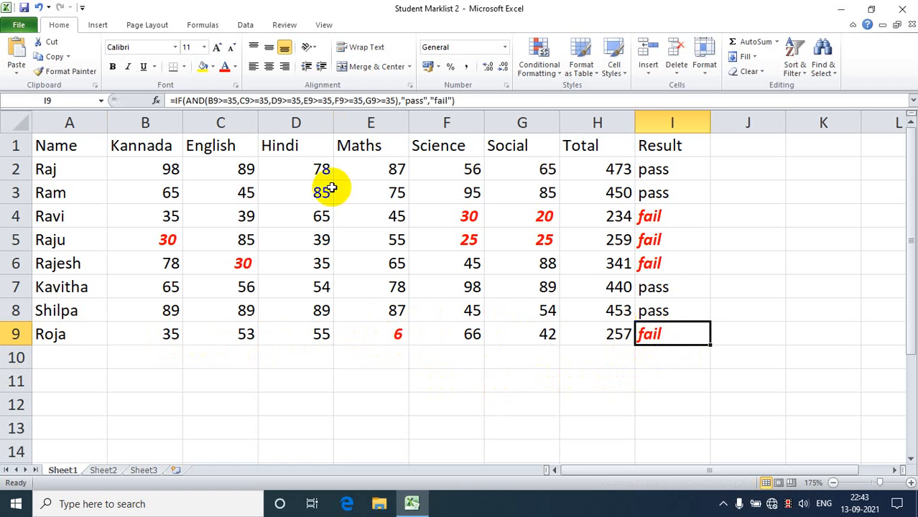